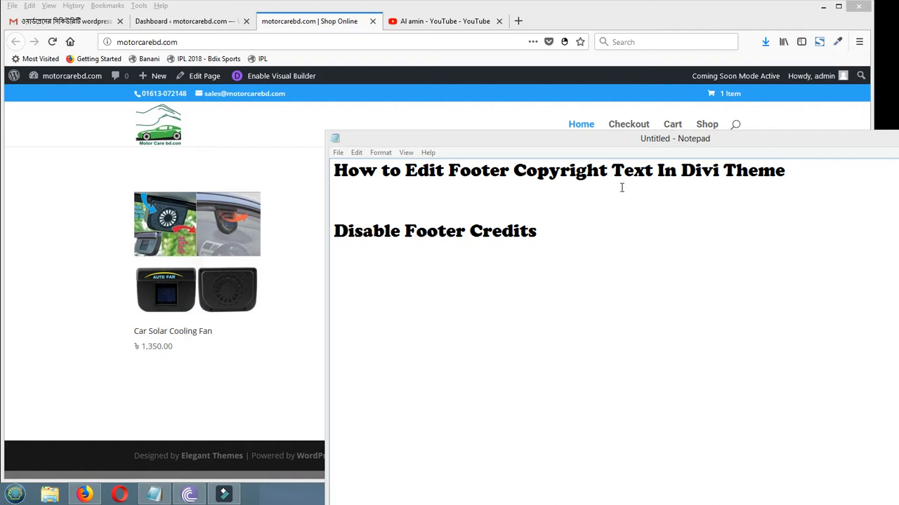
Switch to the browser and look over the WordPress dashboard and the shop's front page with its footer
left_click(372, 120)
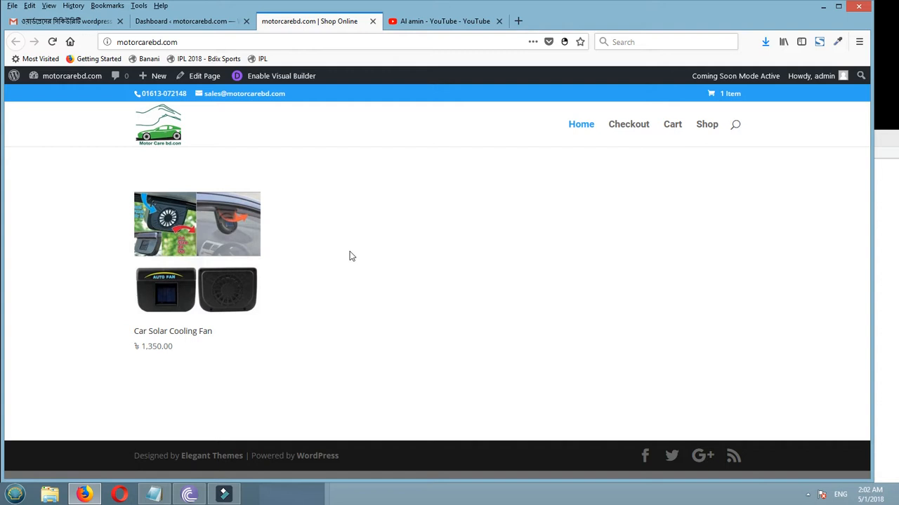
left_click(225, 24)
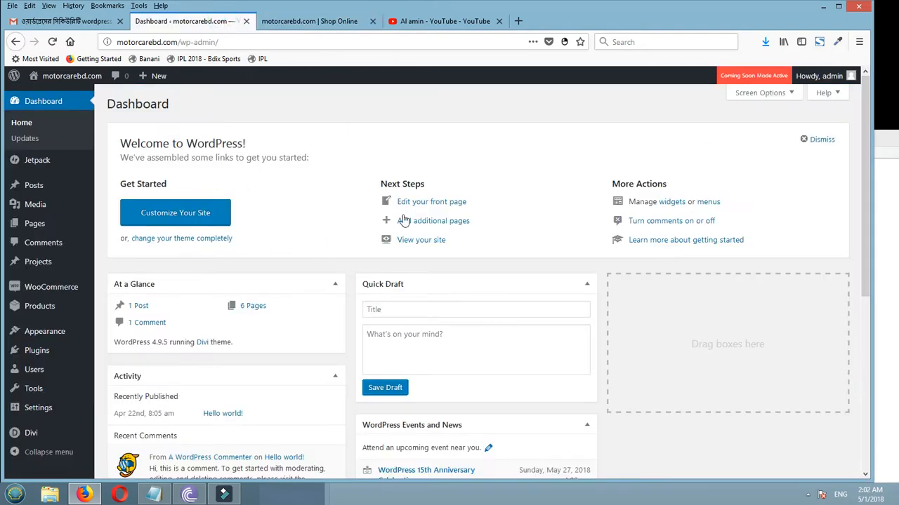
scroll(203, 371, "down", 3)
mouse_move(42, 433)
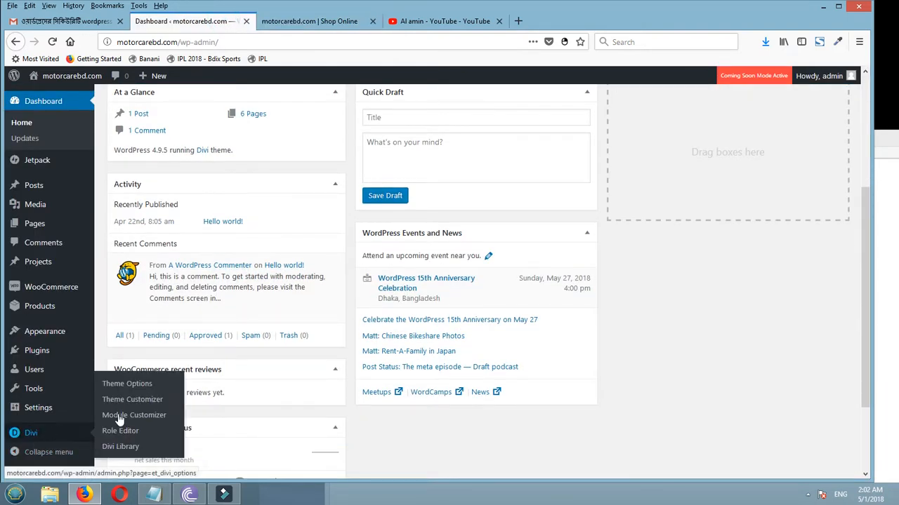
left_click(309, 21)
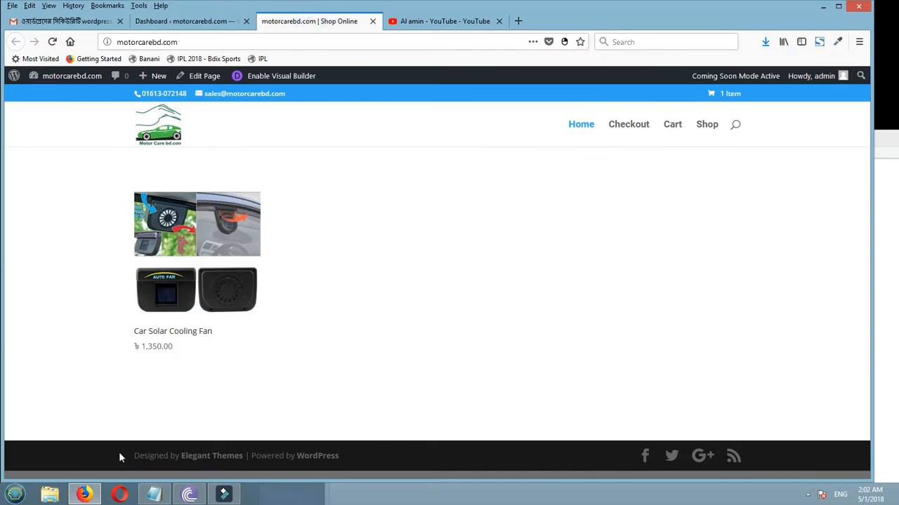
Outline the footer credit text with a red rectangle in a screen capture, and discard the capture
key("Print")
left_click_drag(112, 439, 383, 470)
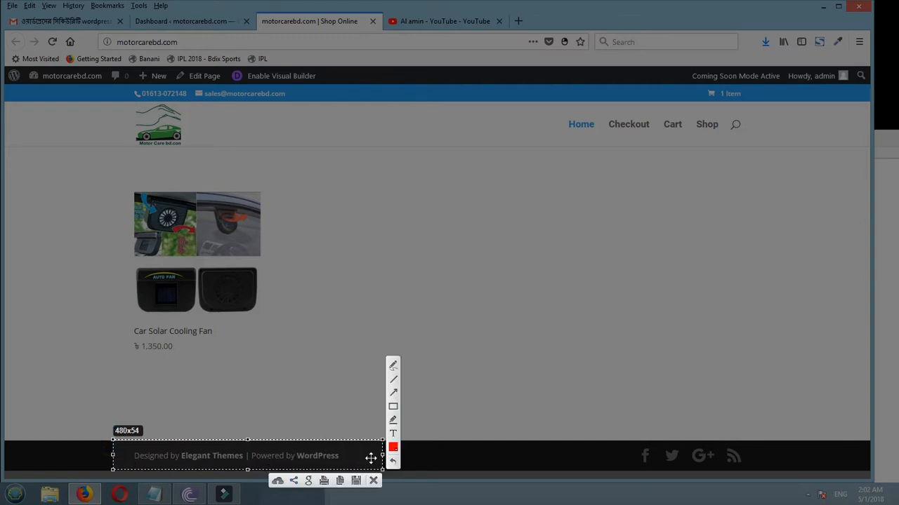
left_click(393, 407)
left_click_drag(126, 446, 354, 465)
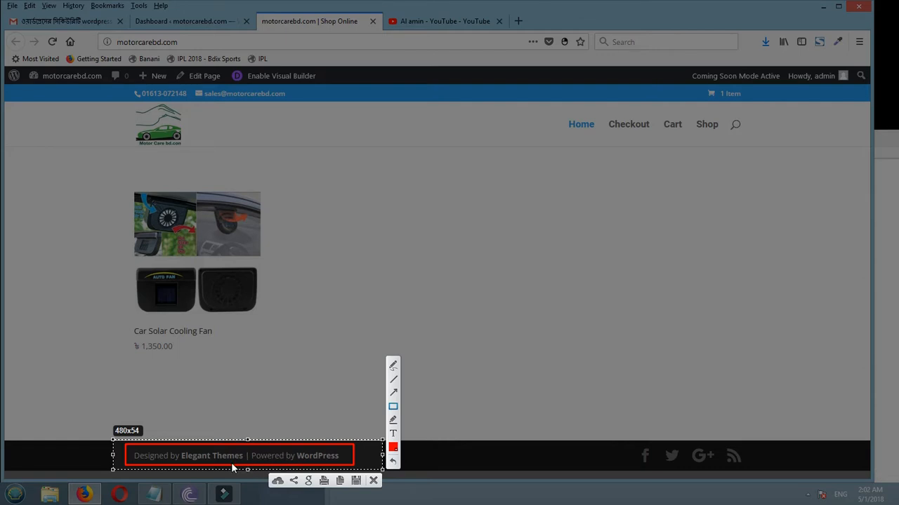
left_click(373, 481)
Open the Divi Theme Customizer from the WordPress dashboard
left_click(181, 22)
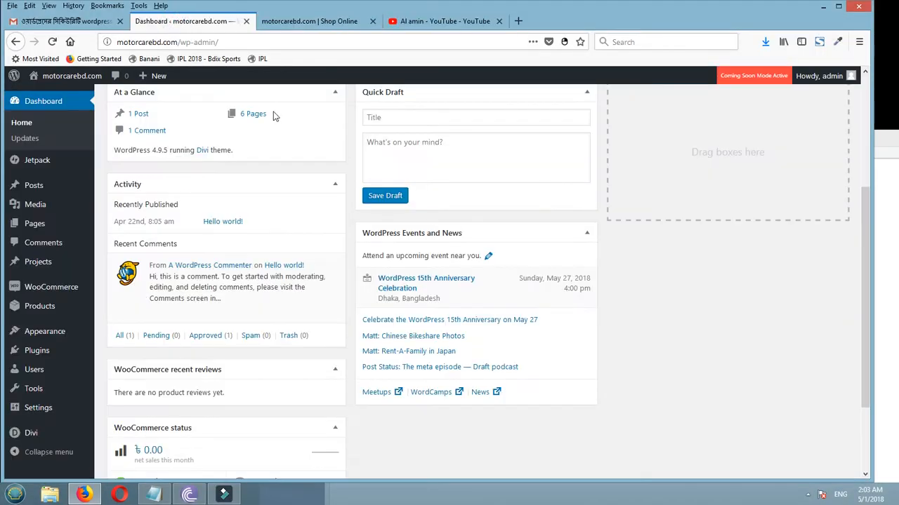
left_click(45, 104)
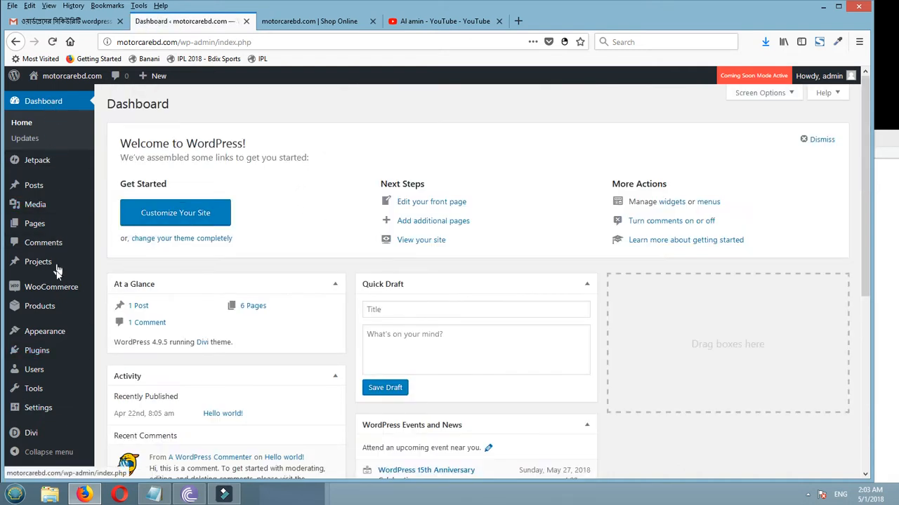
mouse_move(31, 437)
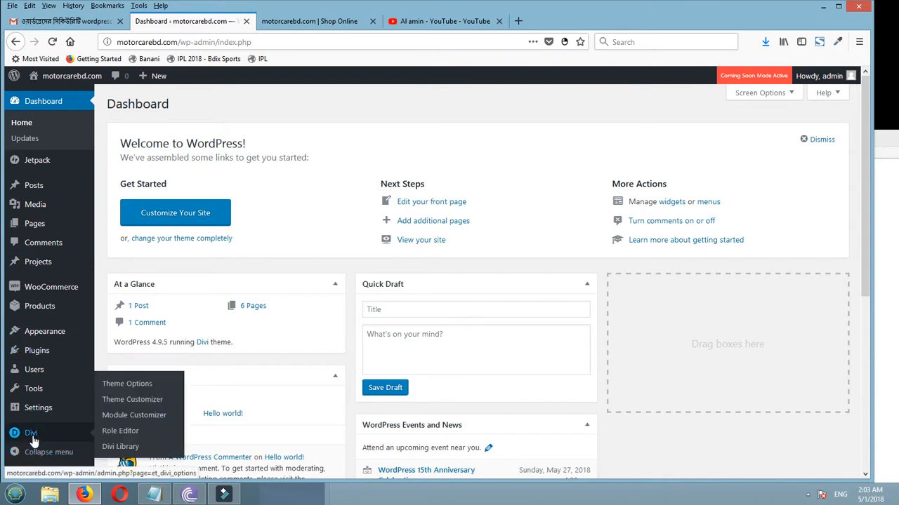
left_click(140, 405)
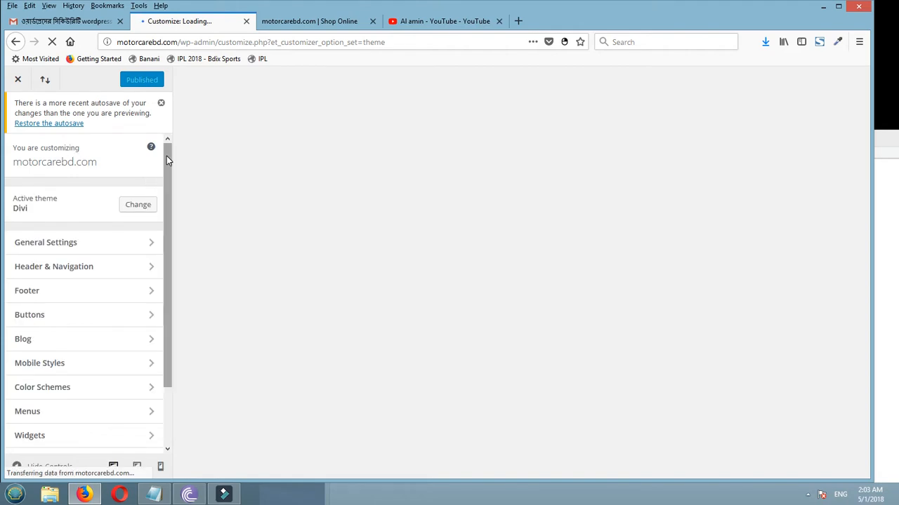
Open the footer's Bottom Bar settings and go to the footer credits options
left_click_drag(166, 156, 169, 179)
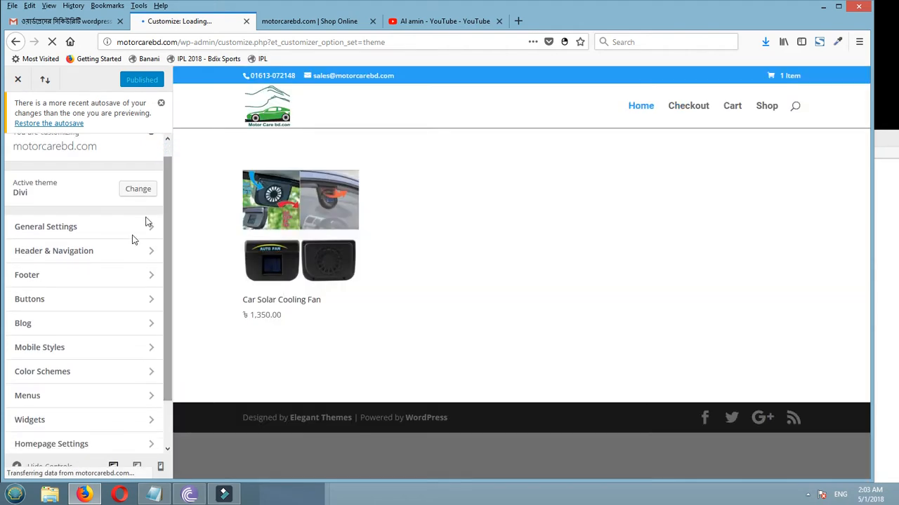
left_click(34, 279)
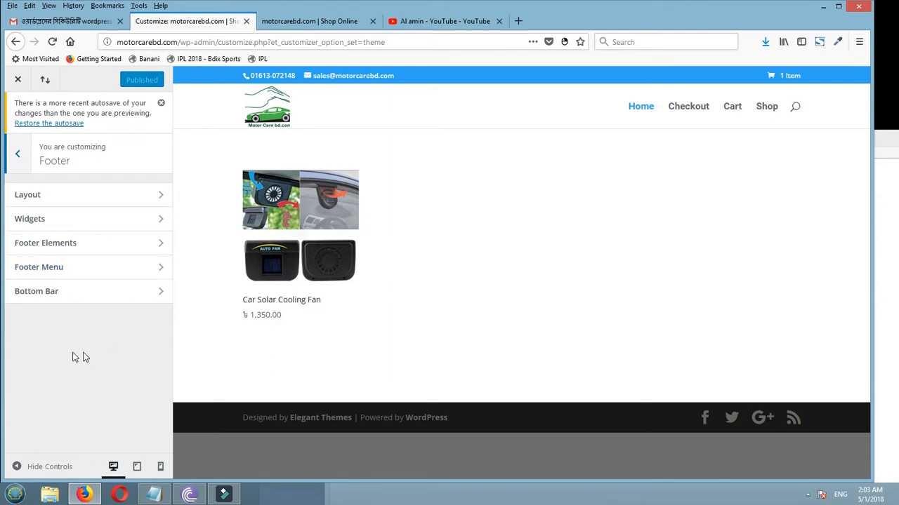
left_click(26, 298)
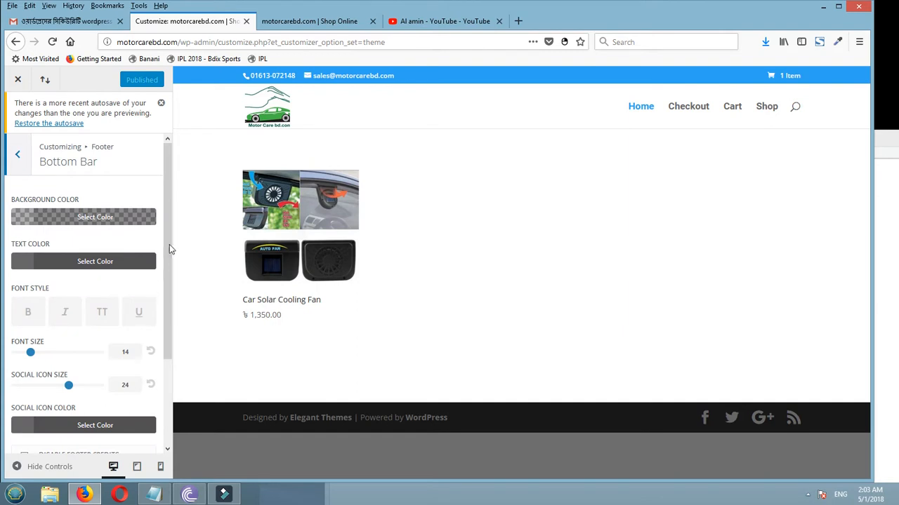
left_click_drag(169, 200, 175, 313)
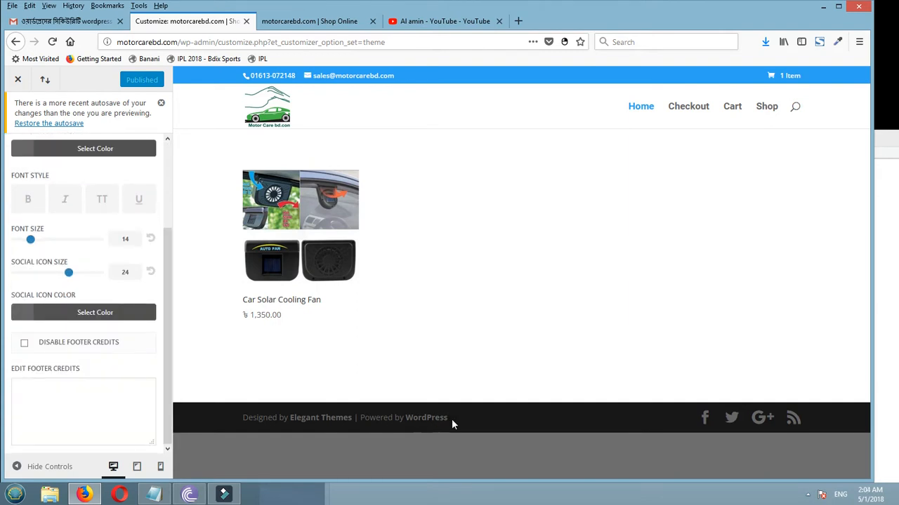
Try disabling the footer credits, turn them back on, and glance at the Notepad notes
left_click(24, 345)
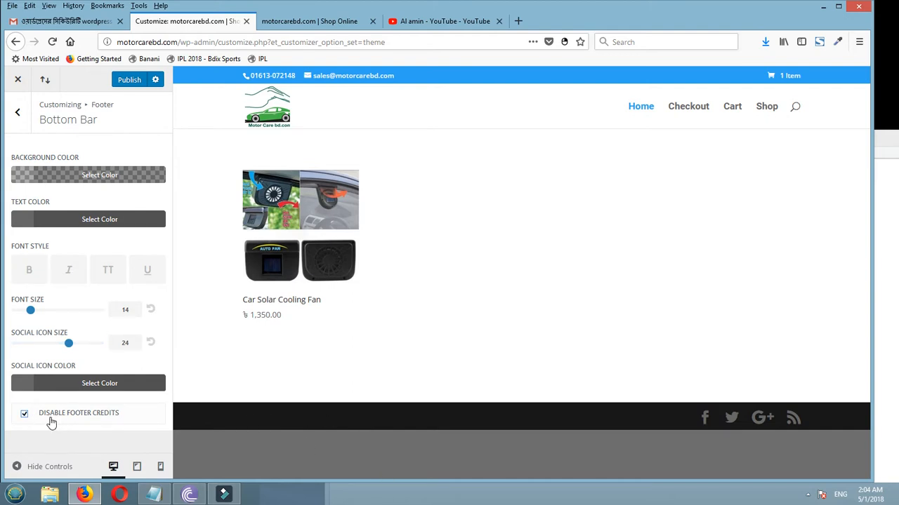
left_click(25, 417)
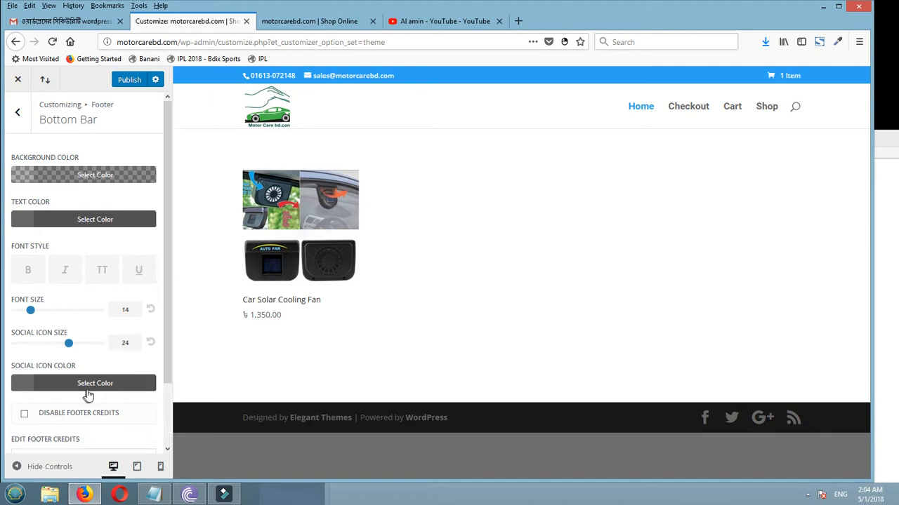
scroll(150, 345, "down", 2)
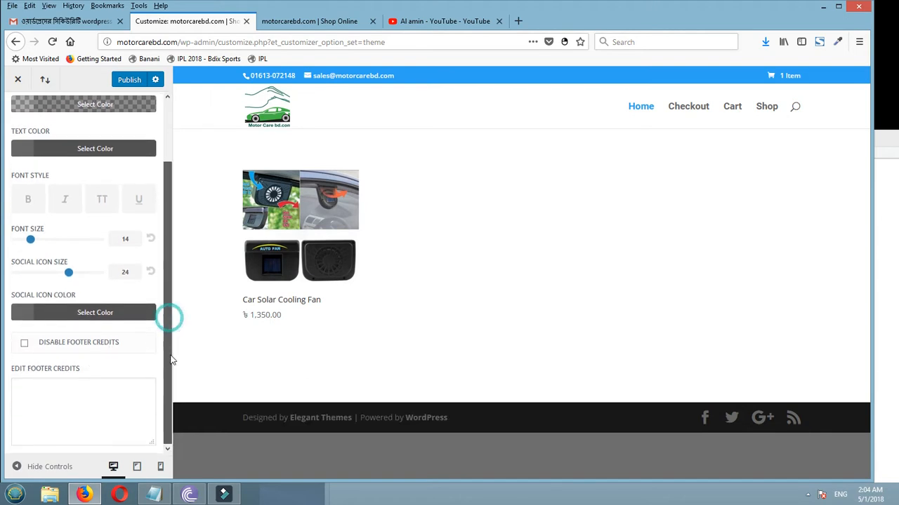
left_click(154, 496)
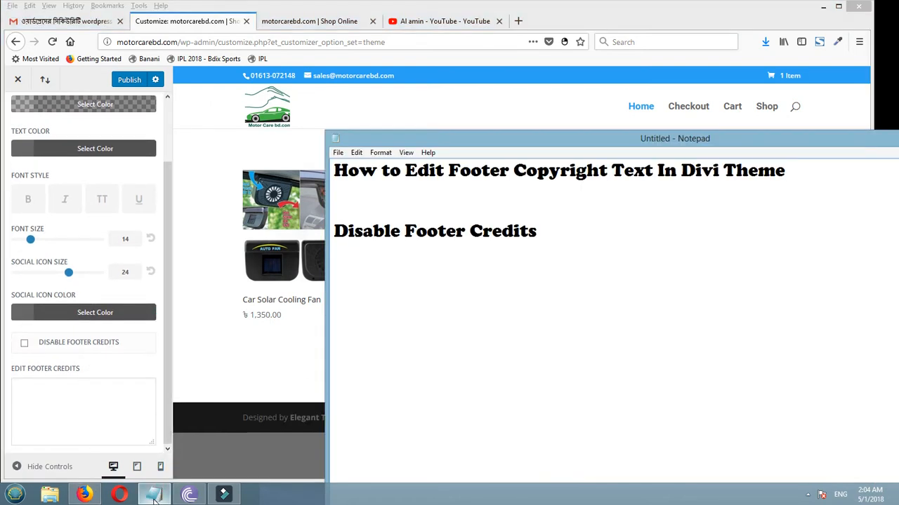
left_click(155, 496)
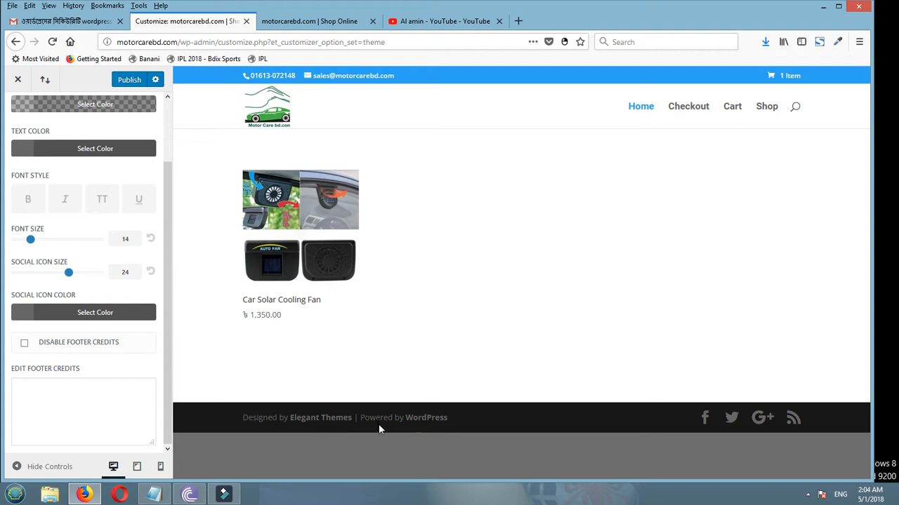
Enter "Powered By" followed by an opening link tag with an empty href, <a href="">, as the footer credits
left_click(77, 405)
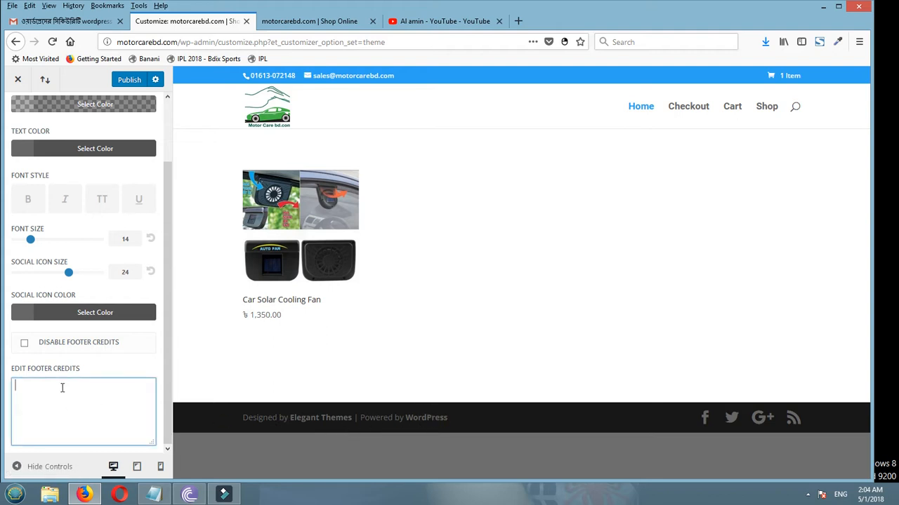
type("Po")
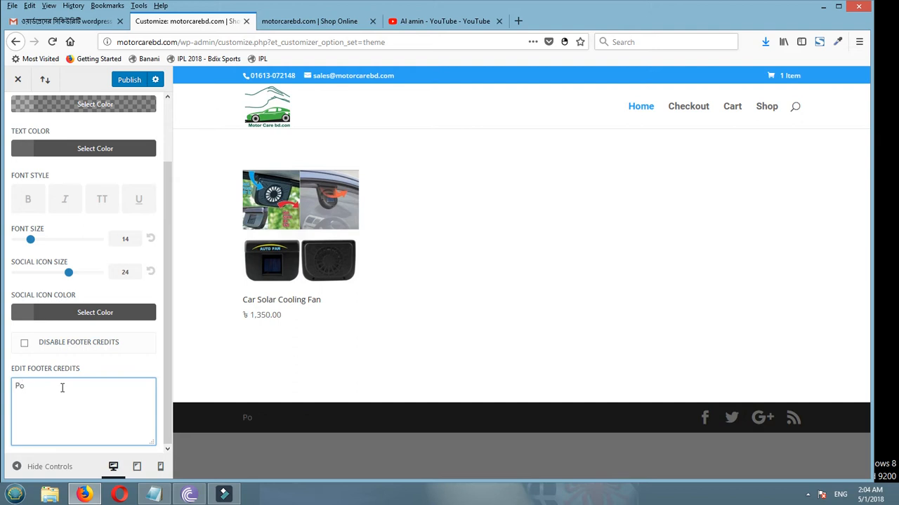
type("wered By <a href=\"\"")
left_click(179, 41)
left_click_drag(130, 42, 113, 47)
right_click(126, 46)
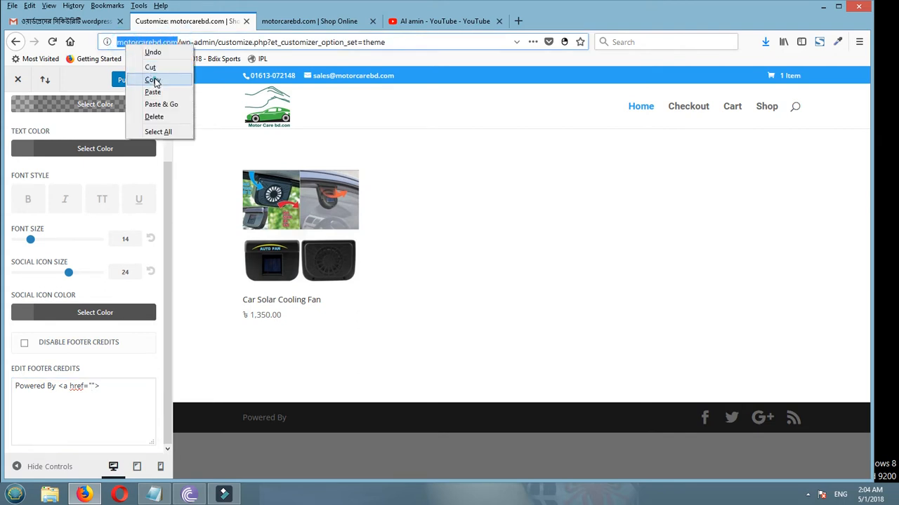
left_click(154, 80)
left_click(83, 399)
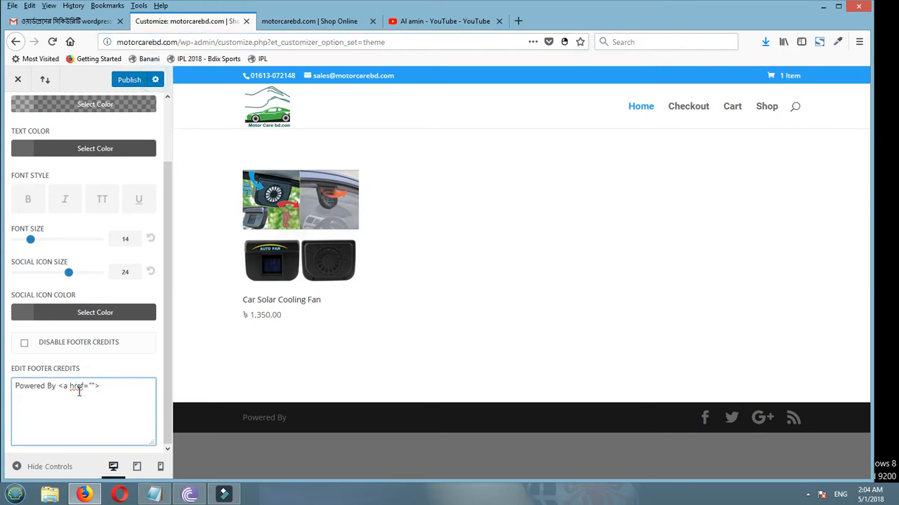
key("ctrl+v")
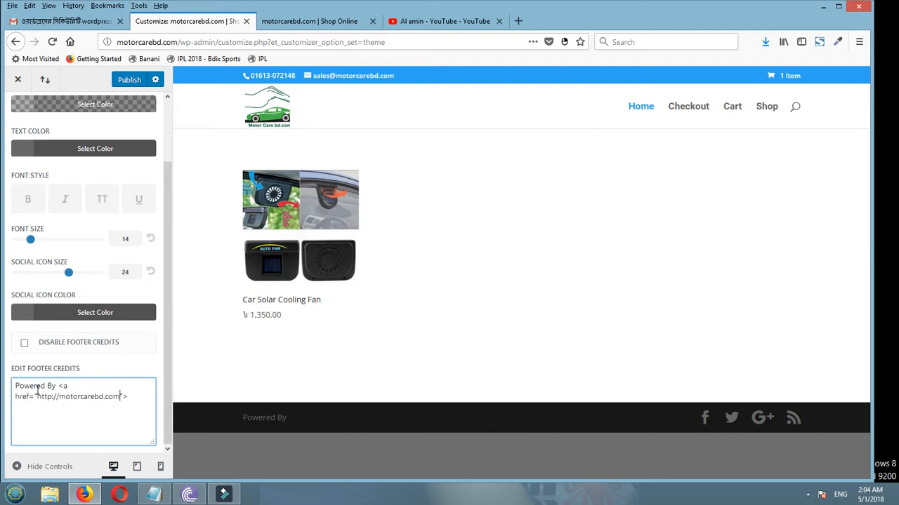
Add the link text "Moto Care" after the opening tag in the footer credits and close the link with </a>
left_click(130, 394)
type("Moto Csa")
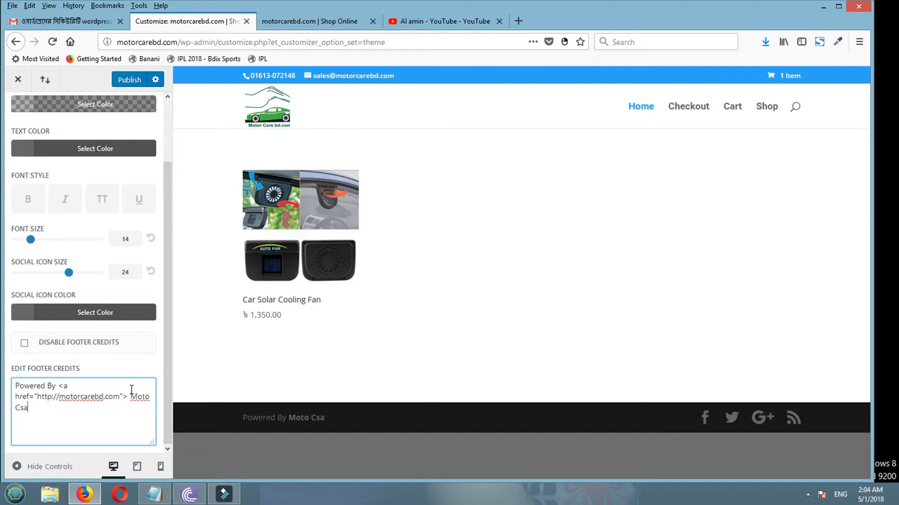
key("BackSpace")
key("BackSpace")
type("are </")
Publish the customized footer credits
left_click(168, 214)
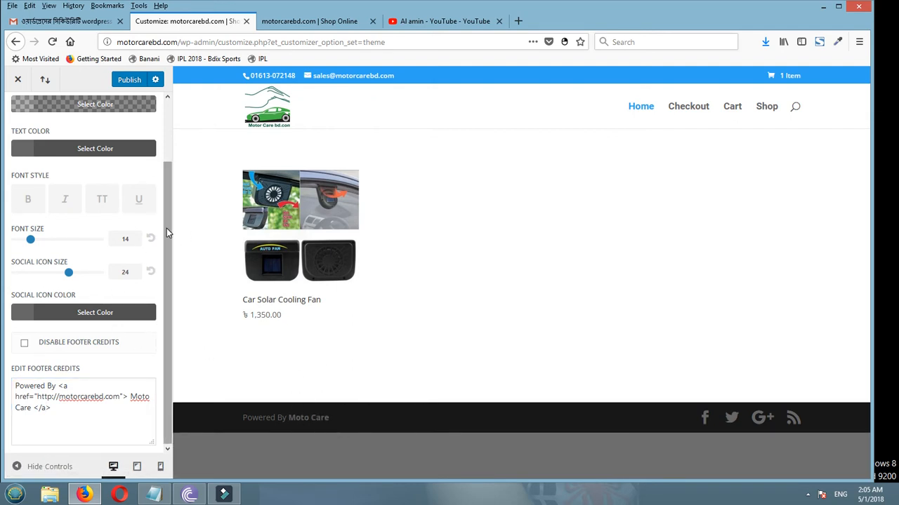
scroll(169, 210, "up", 2)
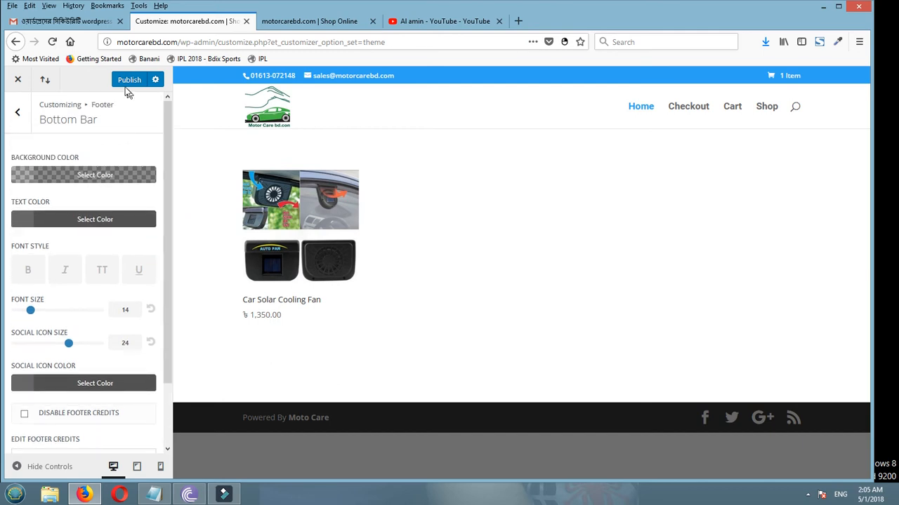
left_click(127, 82)
Switch to the Notepad notes and move their window aside from the site preview
left_click(160, 495)
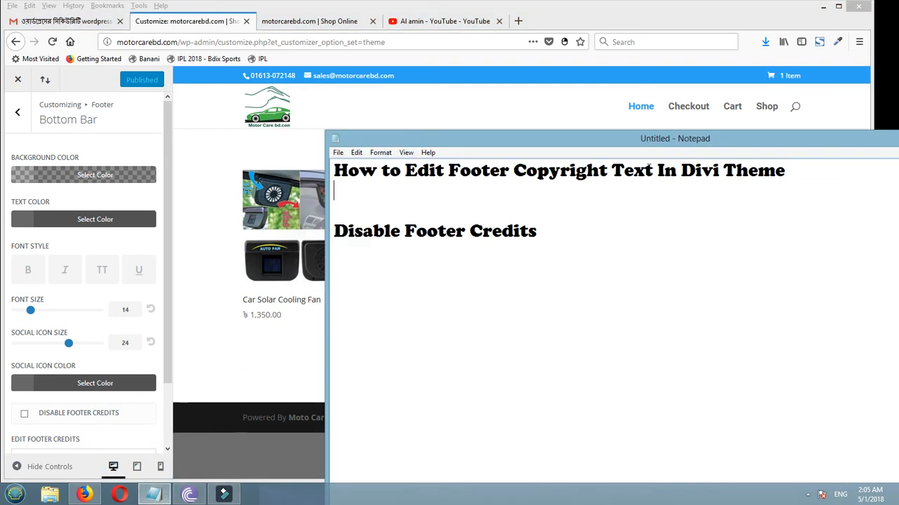
left_click_drag(590, 139, 700, 152)
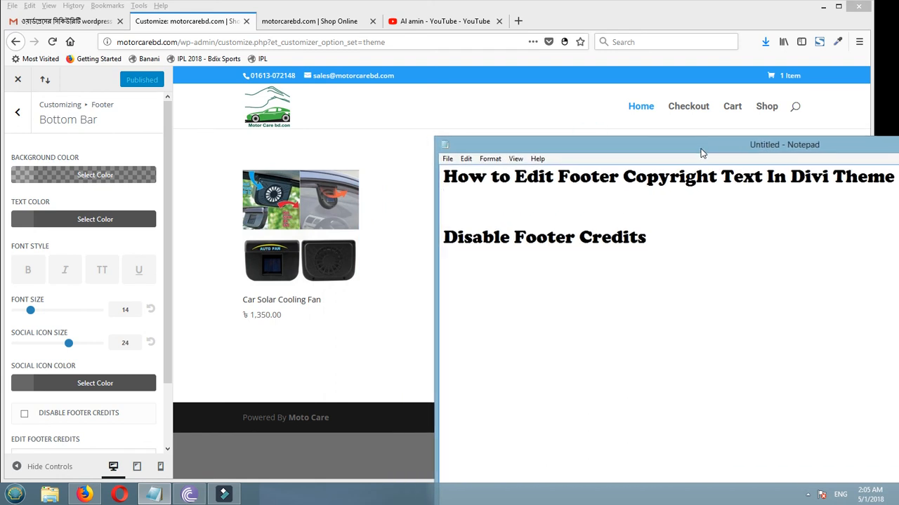